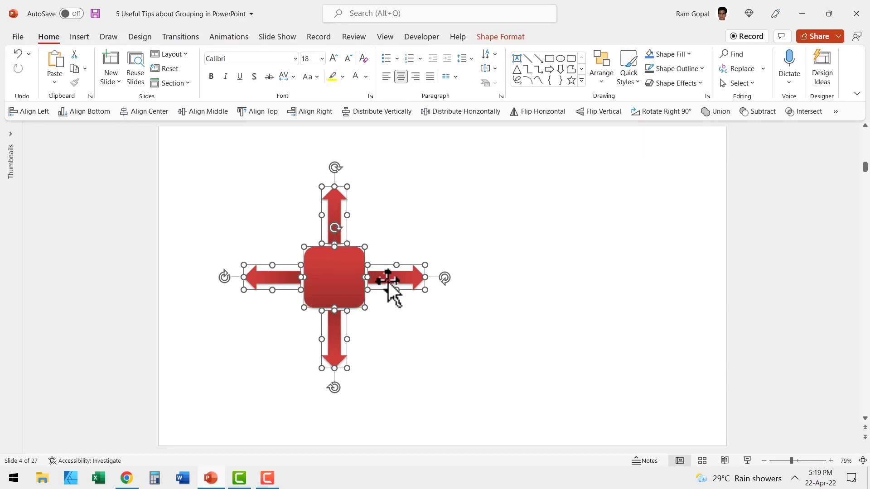
Step: Rotate each of the five ungrouped shapes 45° individually in Size and Position
{"action": "right_click", "coordinate": [343, 265]}
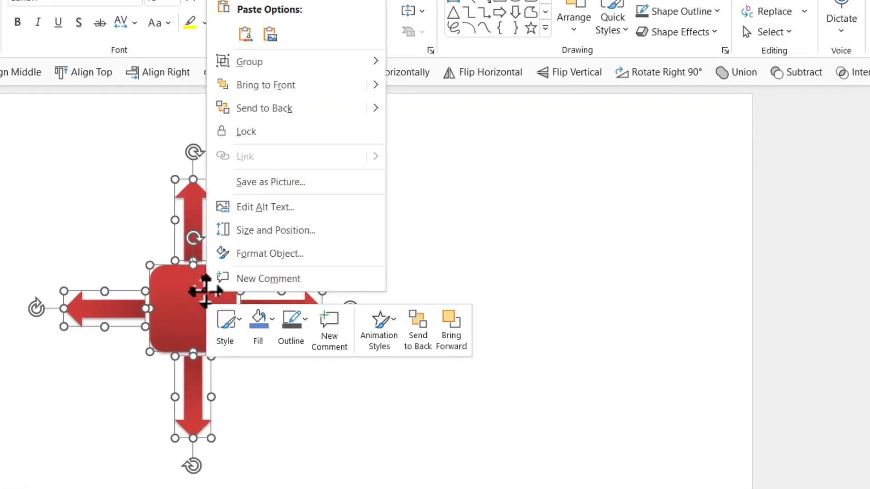
{"action": "left_click", "coordinate": [298, 231]}
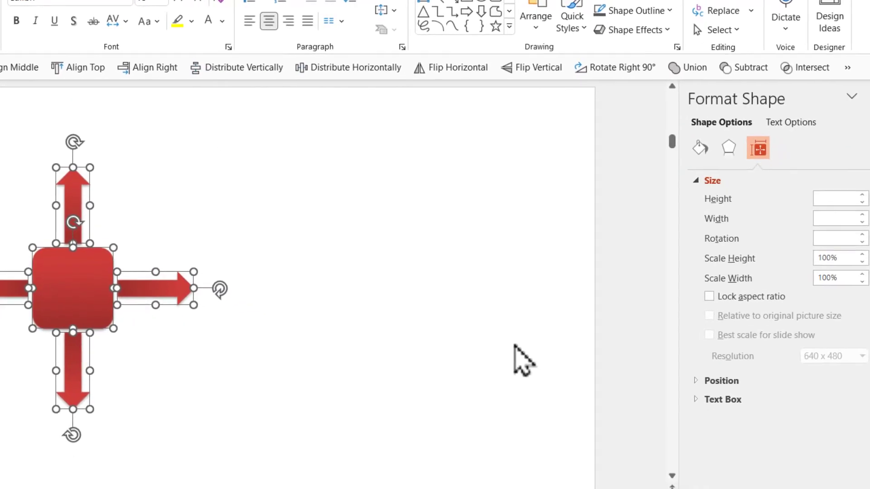
{"action": "left_click", "coordinate": [819, 238]}
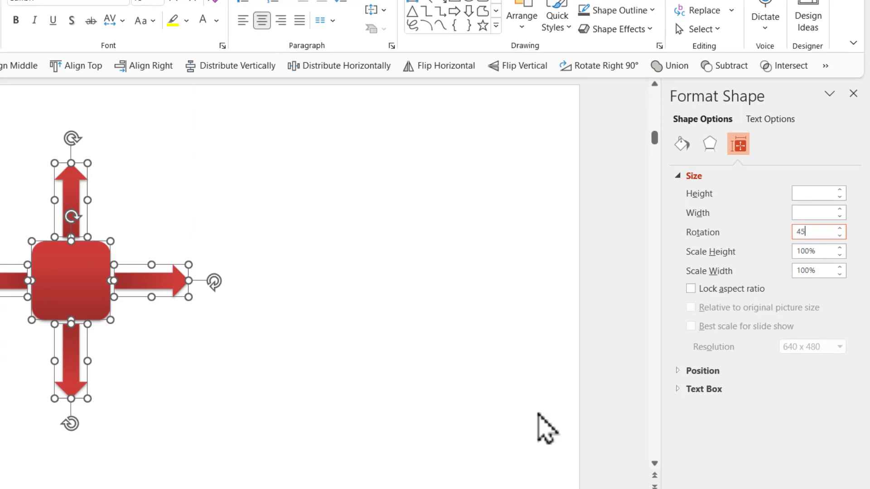
{"action": "key", "text": "Return"}
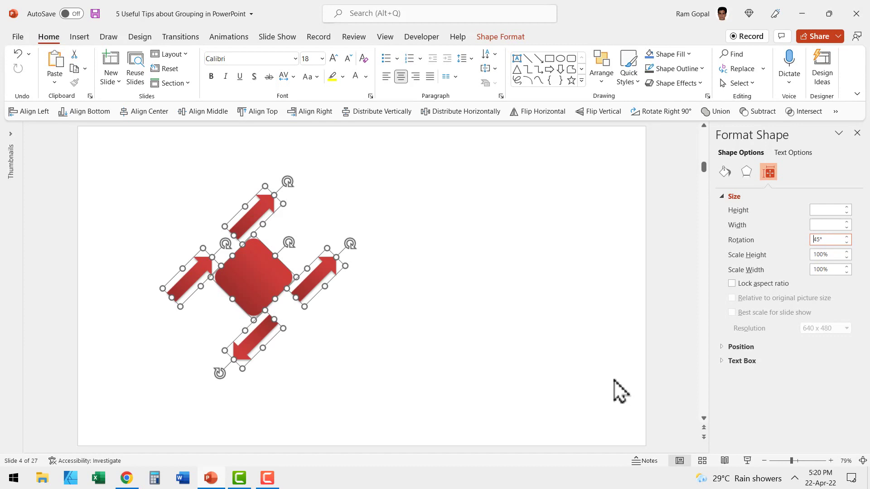
Step: On slide 5, select the four arrows and centre square and group them
{"action": "left_click", "coordinate": [451, 407]}
{"action": "scroll", "coordinate": [451, 406], "scroll_direction": "down", "scroll_amount": 1}
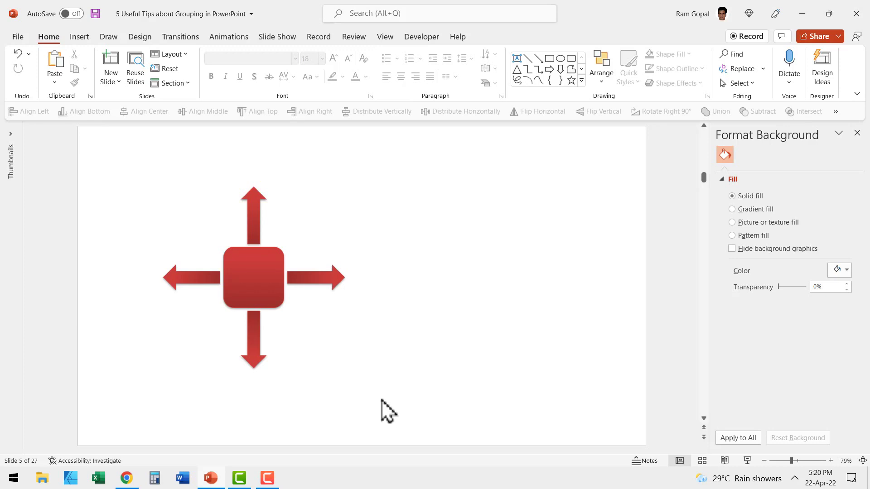
{"action": "left_click_drag", "start_coordinate": [381, 399], "coordinate": [116, 136]}
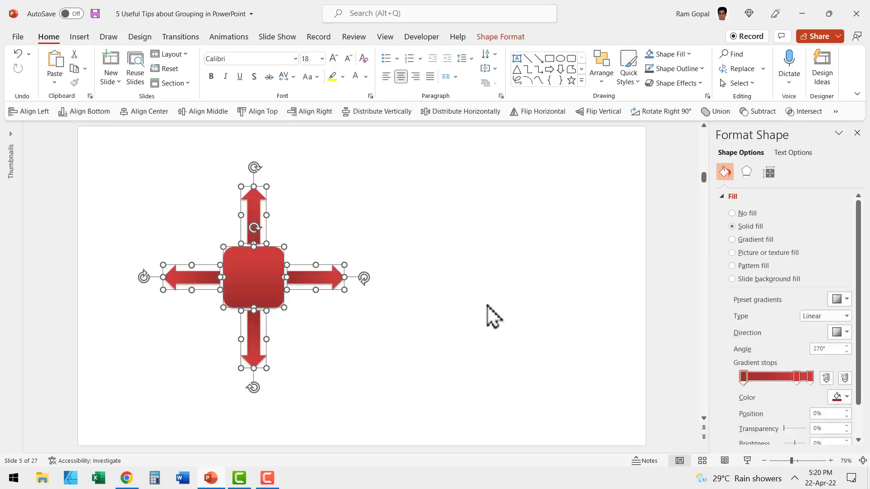
{"action": "key", "text": "ctrl+g"}
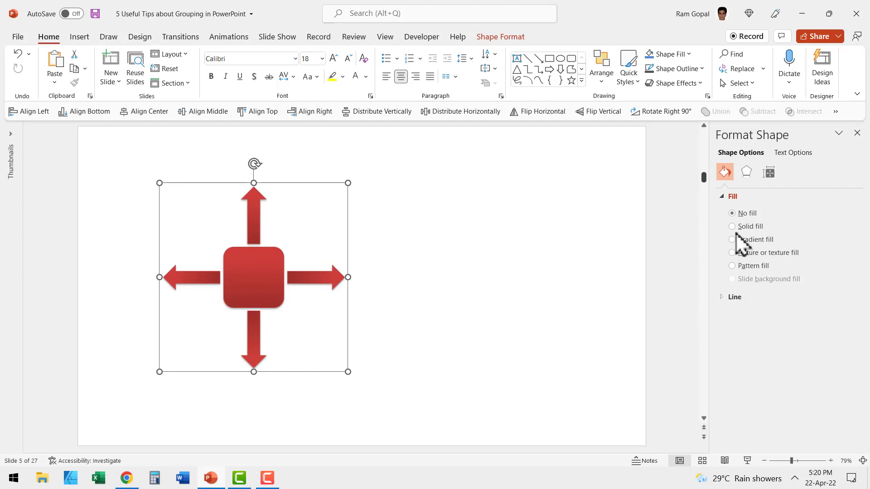
Step: Rotate the grouped cross 45° as a single unit
{"action": "left_click", "coordinate": [769, 173]}
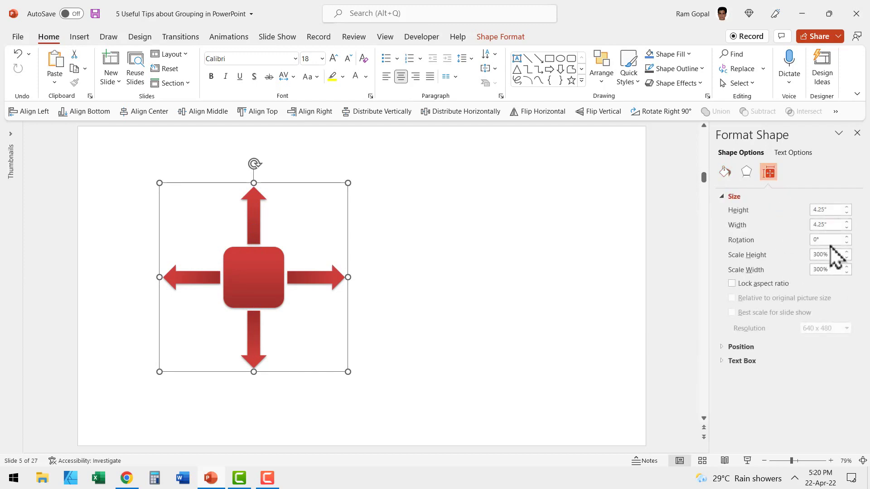
{"action": "left_click_drag", "start_coordinate": [830, 240], "coordinate": [764, 254]}
{"action": "key", "text": "Return"}
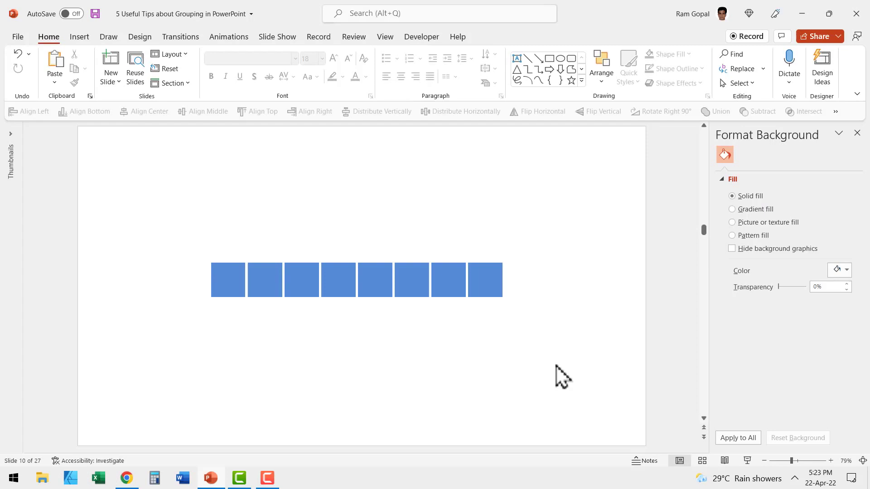
Step: Fill each of the eight squares with the Medium Gradient - Accent 1 preset, last stop red
{"action": "left_click_drag", "start_coordinate": [556, 364], "coordinate": [171, 202]}
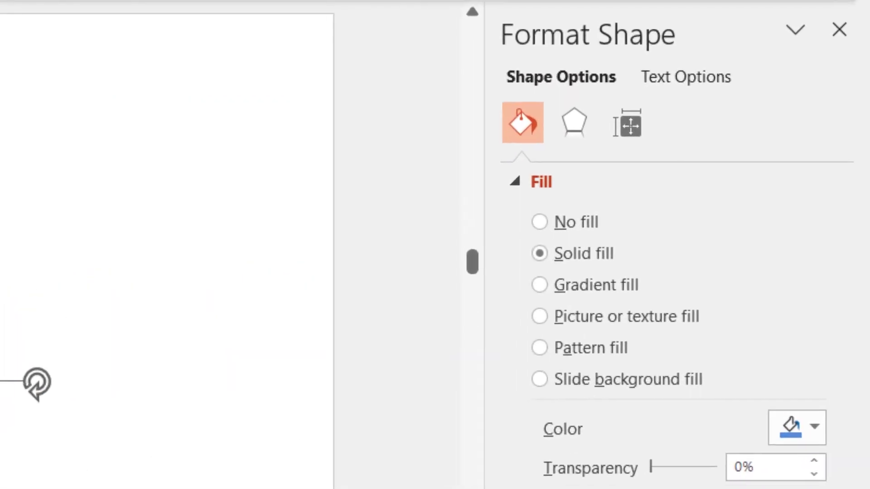
{"action": "left_click", "coordinate": [553, 289]}
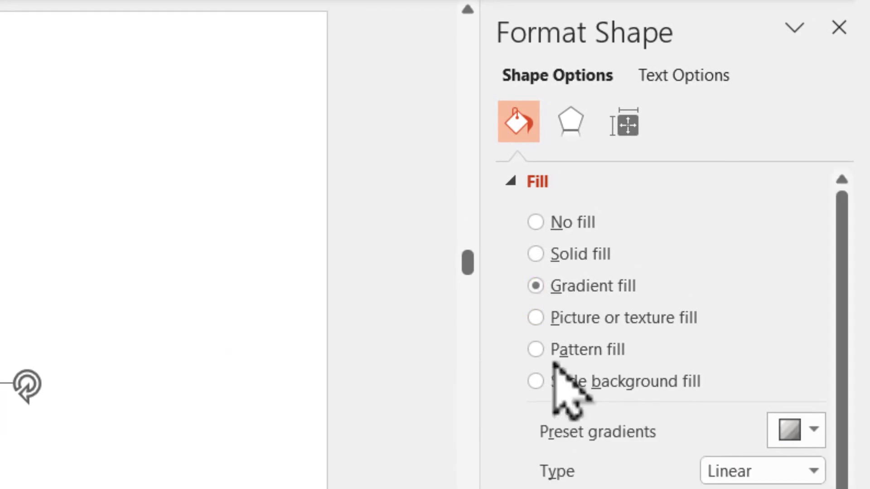
{"action": "left_click", "coordinate": [796, 431]}
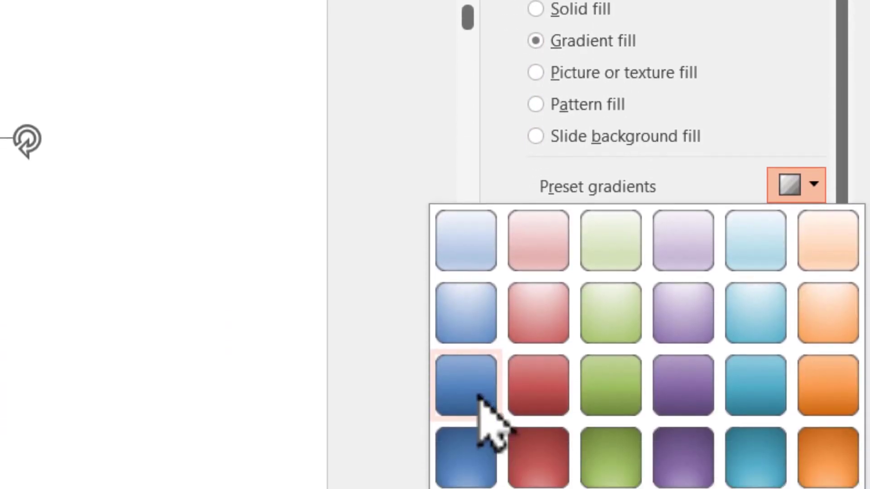
{"action": "left_click", "coordinate": [479, 397]}
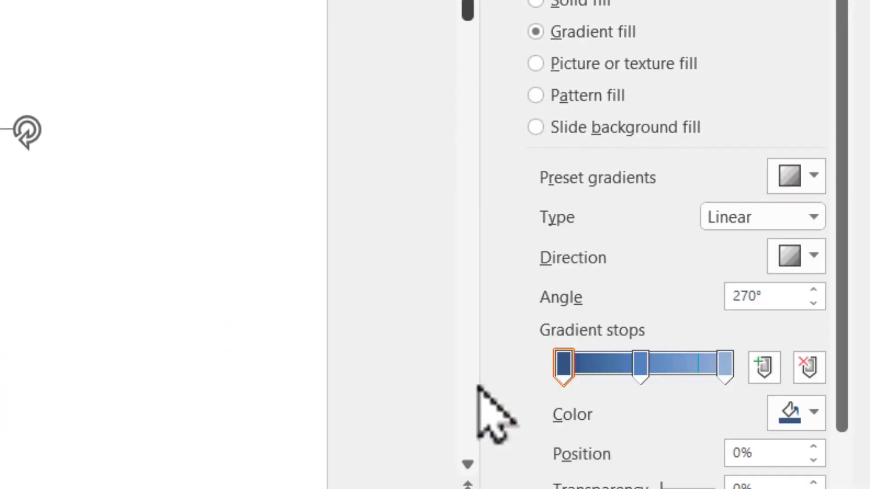
{"action": "left_click", "coordinate": [724, 371]}
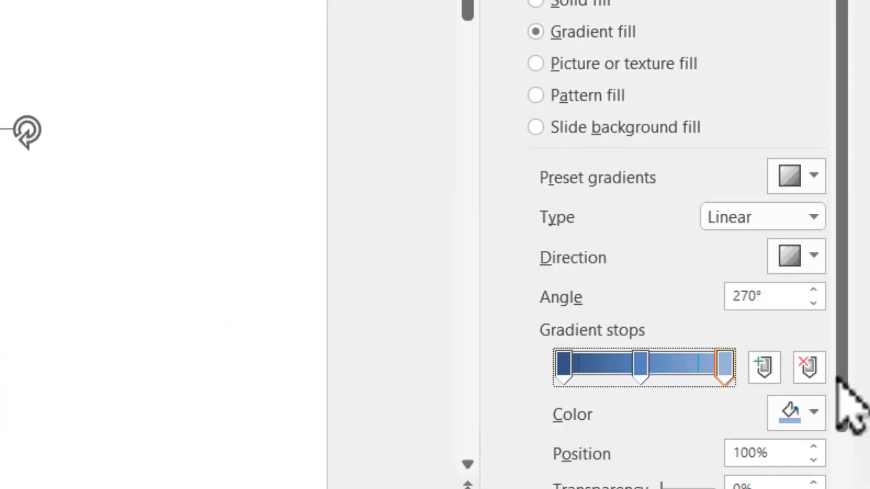
{"action": "left_click", "coordinate": [810, 414]}
{"action": "left_click", "coordinate": [659, 311]}
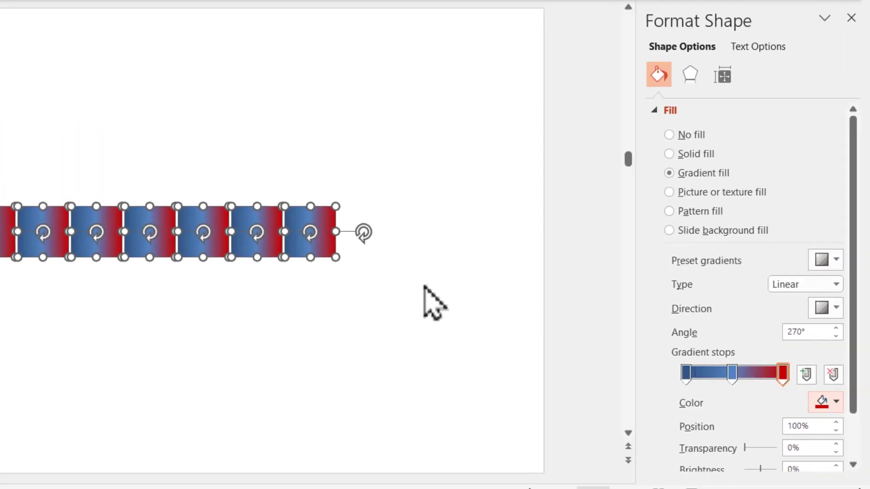
{"action": "left_click", "coordinate": [497, 352]}
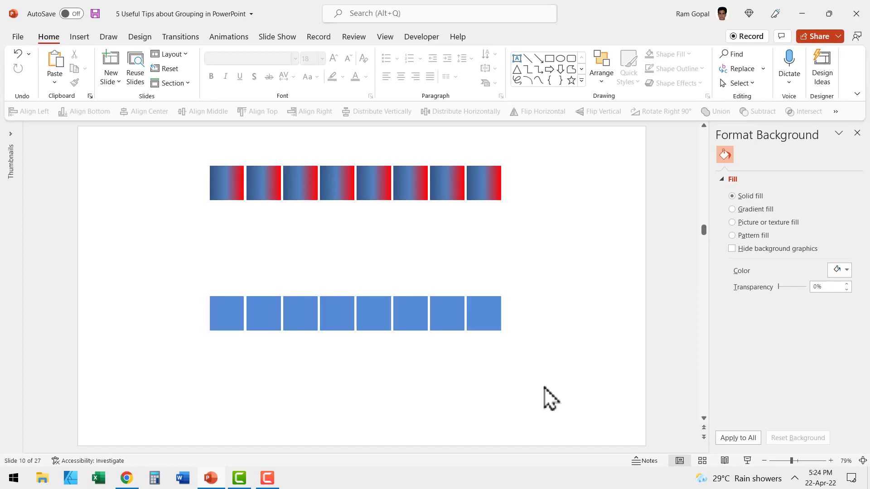
Step: Group the lower eight squares and give the group a Linear Right gradient fill
{"action": "left_click_drag", "start_coordinate": [541, 382], "coordinate": [98, 245]}
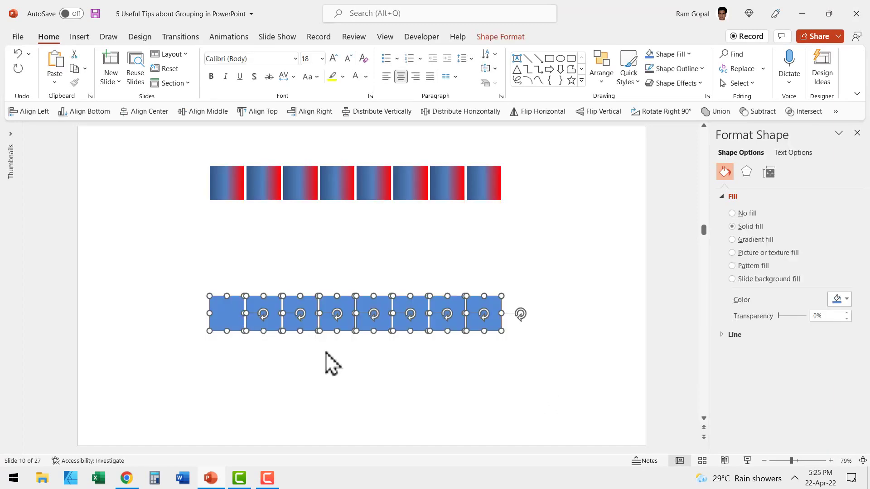
{"action": "key", "text": "ctrl+g"}
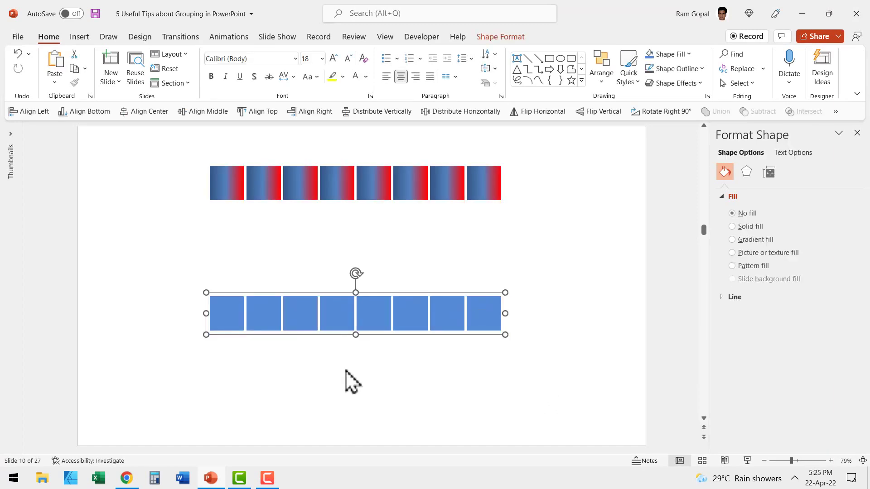
{"action": "left_click", "coordinate": [752, 239]}
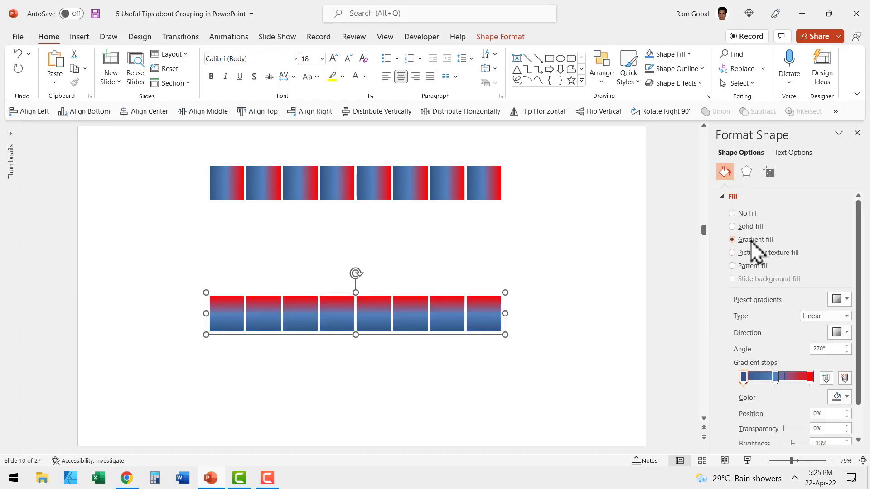
{"action": "left_click", "coordinate": [840, 334]}
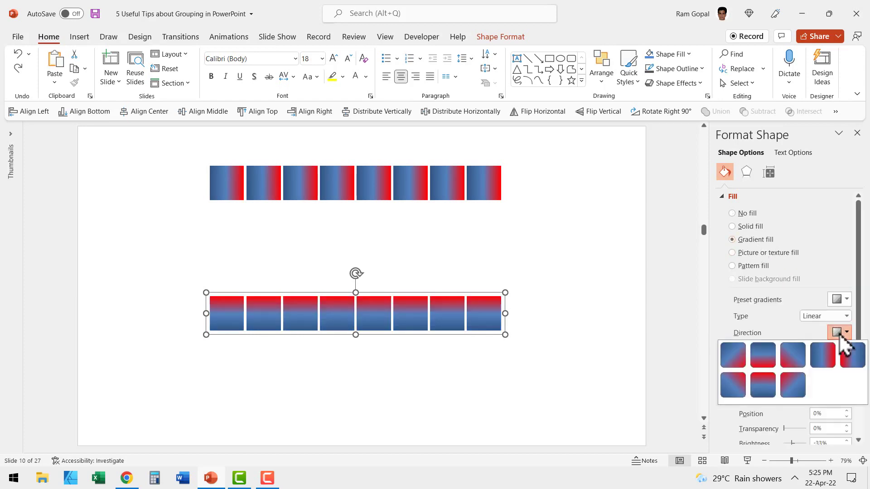
{"action": "left_click", "coordinate": [823, 356]}
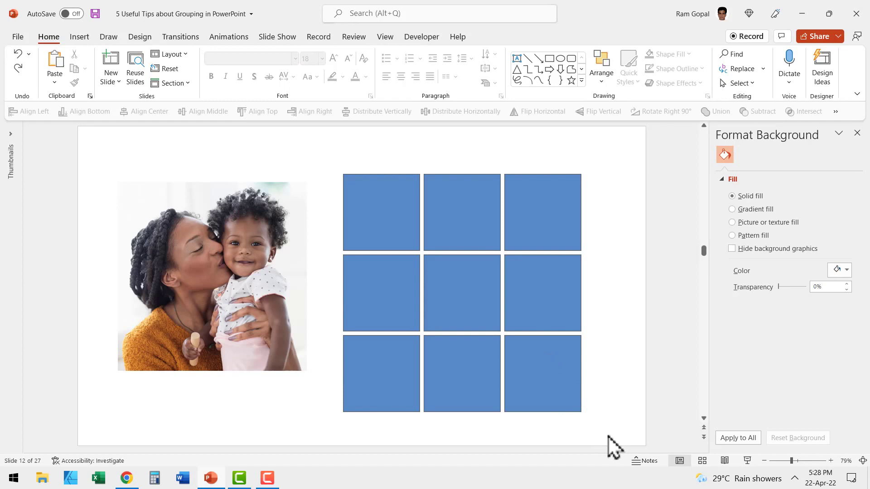
Step: Group the nine squares, cut the photo, and use it as the group's picture fill
{"action": "left_click_drag", "start_coordinate": [611, 434], "coordinate": [303, 129]}
{"action": "key", "text": "ctrl+g"}
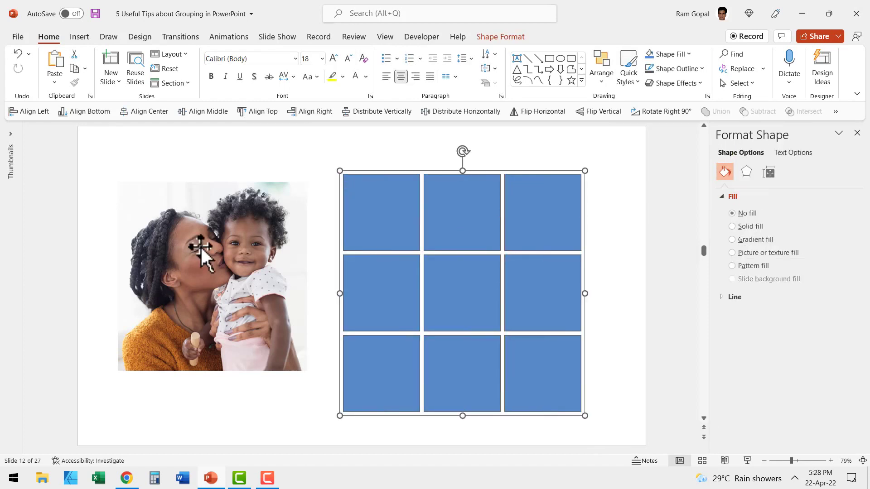
{"action": "right_click", "coordinate": [201, 246]}
{"action": "left_click", "coordinate": [229, 230]}
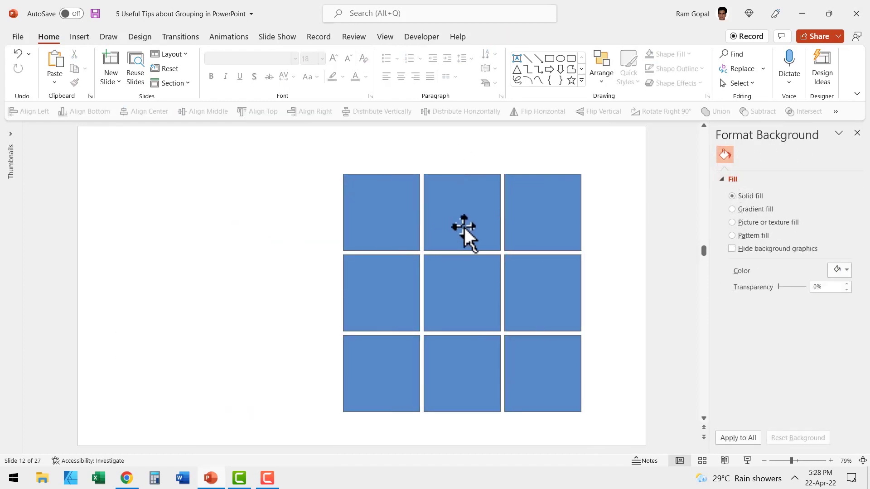
{"action": "left_click", "coordinate": [462, 199]}
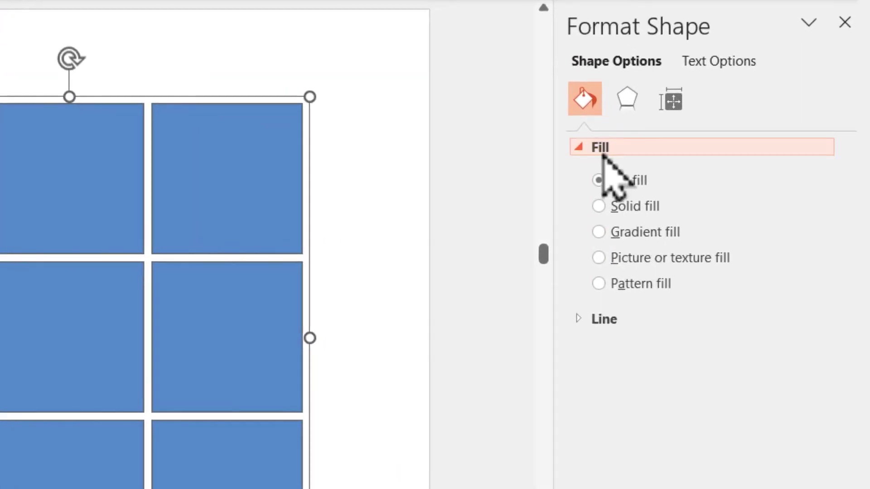
{"action": "left_click", "coordinate": [651, 262]}
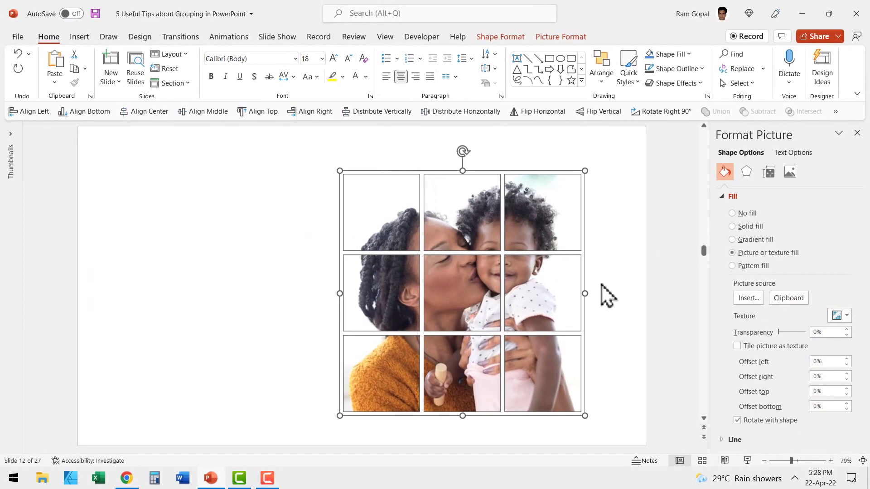
{"action": "left_click", "coordinate": [550, 315]}
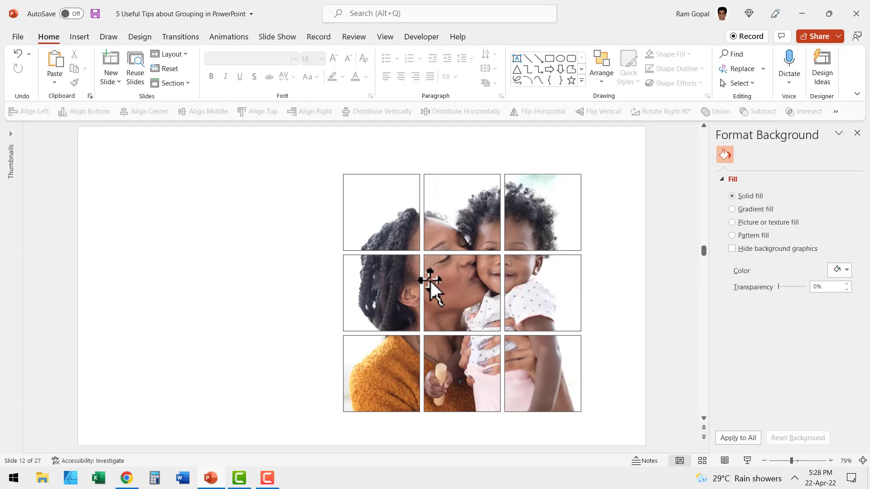
Step: Ungroup the picture grid into nine separate picture tiles
{"action": "right_click", "coordinate": [529, 275]}
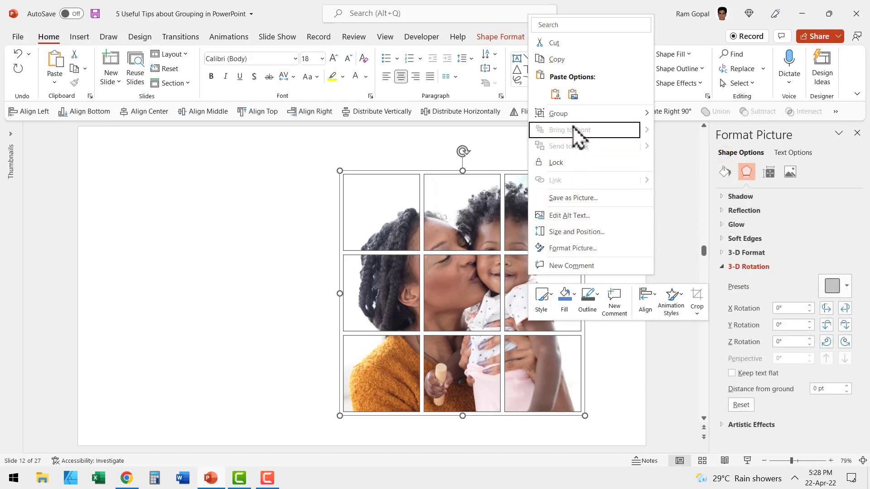
{"action": "mouse_move", "coordinate": [575, 118]}
{"action": "left_click", "coordinate": [685, 149]}
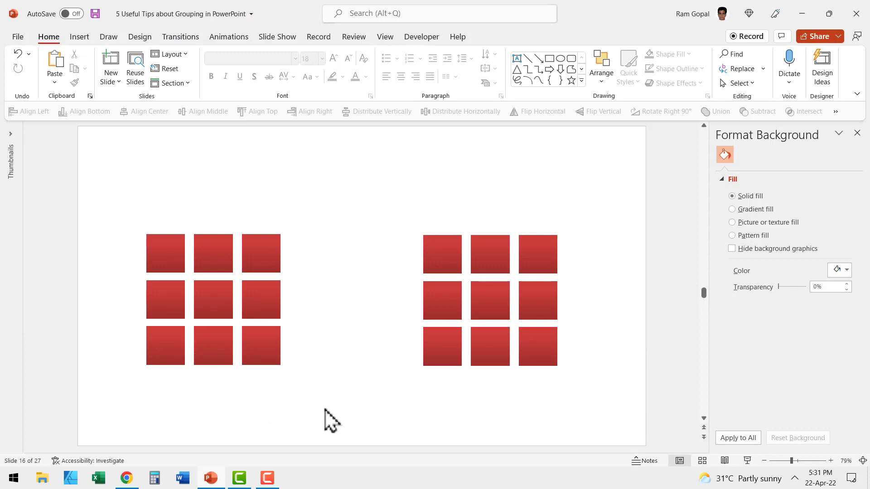
Step: Give each of the nine left-grid squares a Perspective shadow preset
{"action": "left_click_drag", "start_coordinate": [324, 408], "coordinate": [90, 182]}
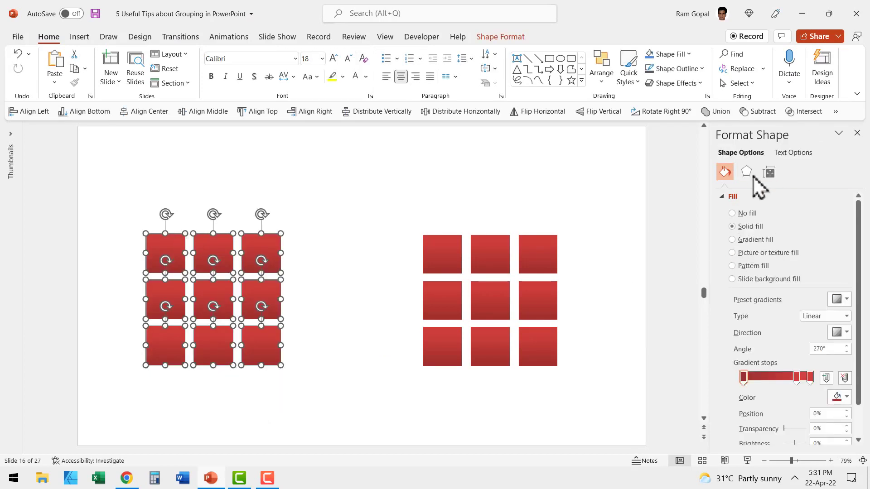
{"action": "left_click", "coordinate": [746, 173]}
{"action": "left_click", "coordinate": [742, 196]}
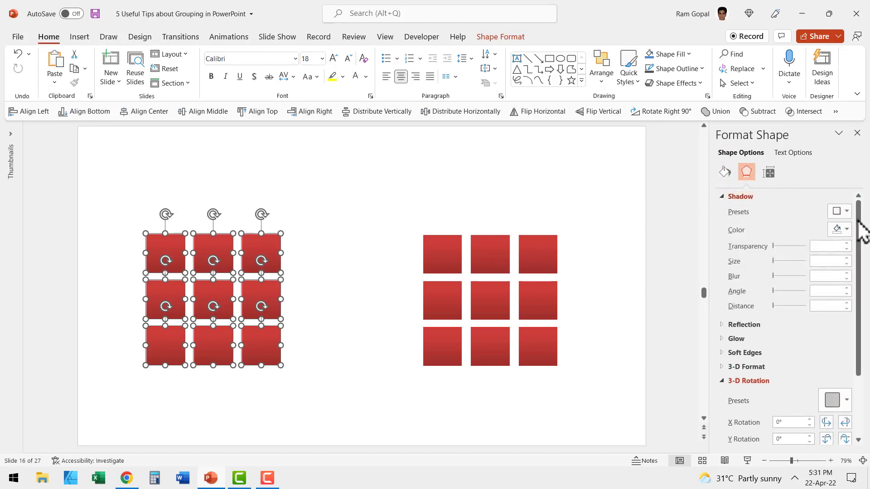
{"action": "left_click", "coordinate": [841, 211]}
{"action": "scroll", "coordinate": [825, 308], "scroll_direction": "down", "scroll_amount": 3}
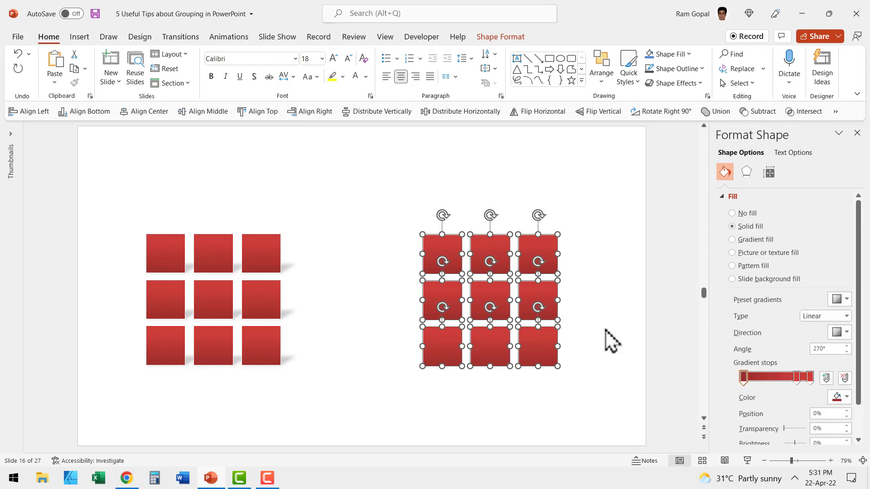
Step: Group the nine right-hand squares and apply a Perspective shadow preset to the group
{"action": "key", "text": "ctrl+g"}
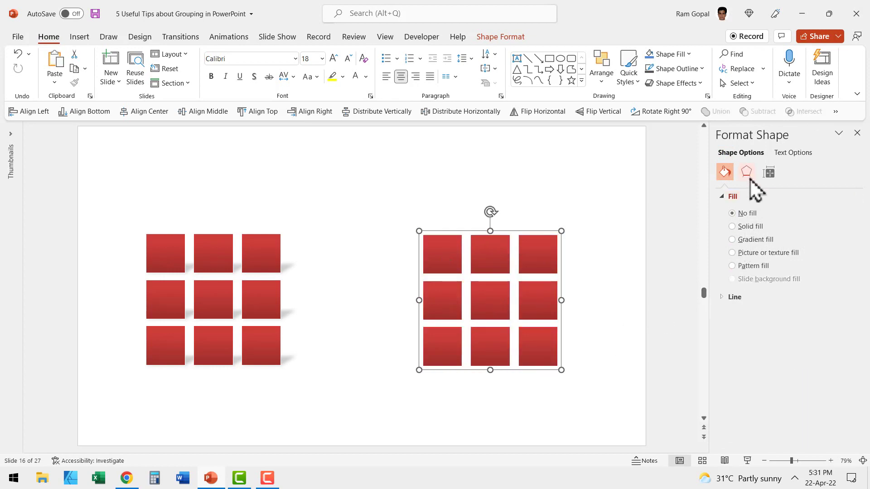
{"action": "left_click", "coordinate": [749, 174]}
{"action": "left_click", "coordinate": [844, 212]}
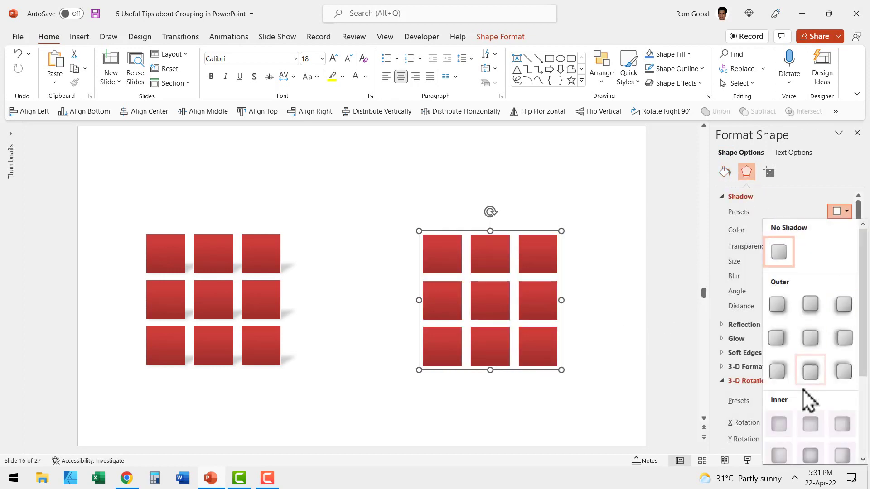
{"action": "scroll", "coordinate": [811, 416], "scroll_direction": "down", "scroll_amount": 3}
{"action": "left_click", "coordinate": [807, 415]}
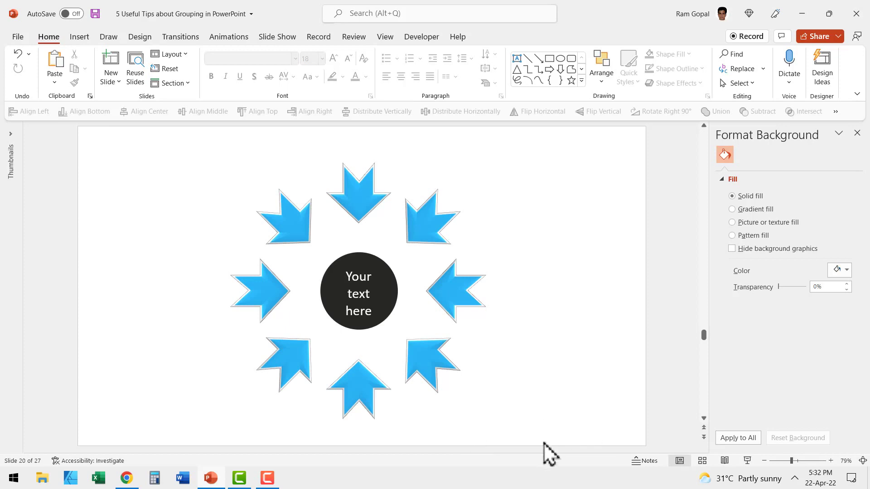
Step: Apply a Perspective 3-D rotation preset to each of the eight arrows and the circle
{"action": "left_click_drag", "start_coordinate": [543, 442], "coordinate": [131, 126]}
{"action": "left_click_drag", "start_coordinate": [414, 395], "coordinate": [531, 413]}
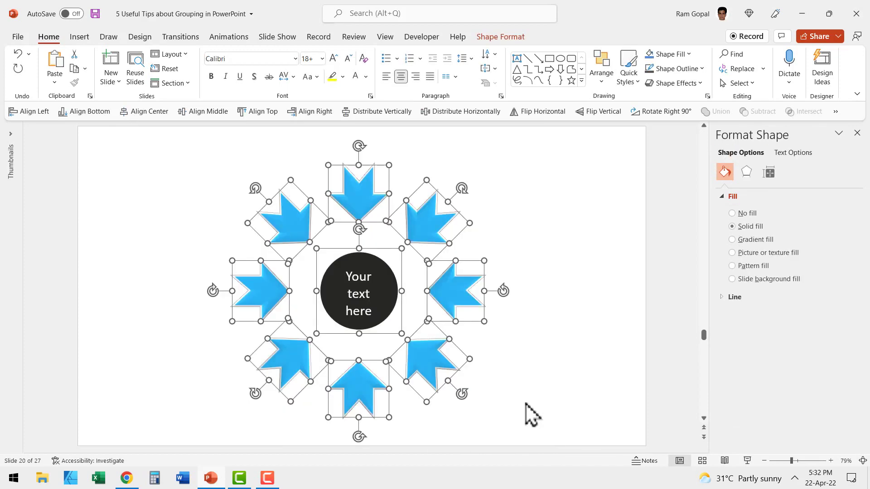
{"action": "left_click", "coordinate": [746, 173]}
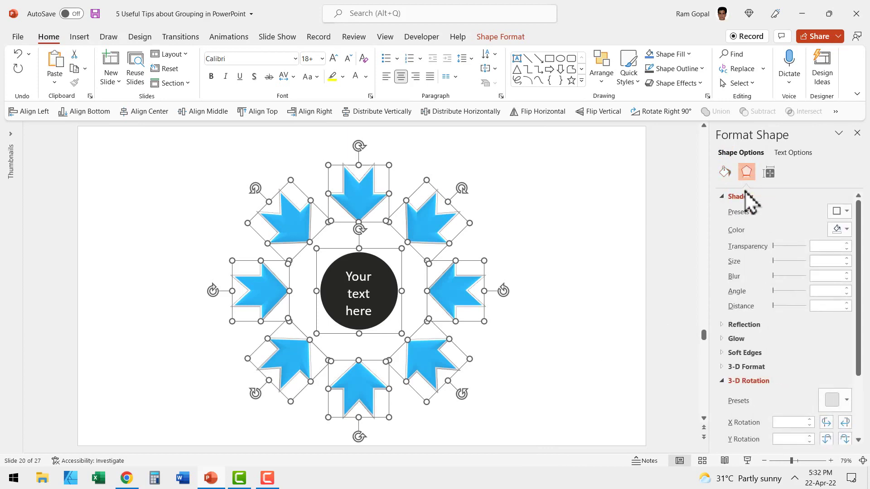
{"action": "left_click", "coordinate": [839, 405]}
{"action": "left_click", "coordinate": [820, 281]}
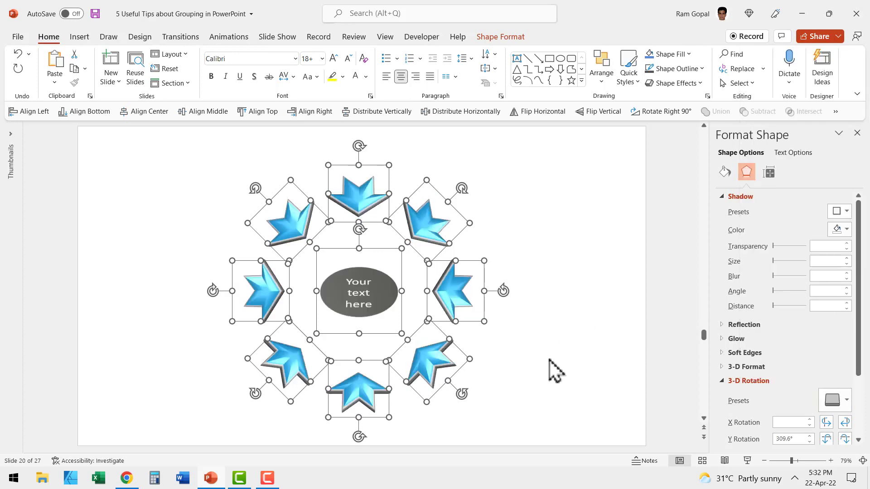
Step: On slide 21, group the arrows and circle and apply Perspective: Relaxed 3-D rotation
{"action": "scroll", "coordinate": [555, 371], "scroll_direction": "down", "scroll_amount": 1}
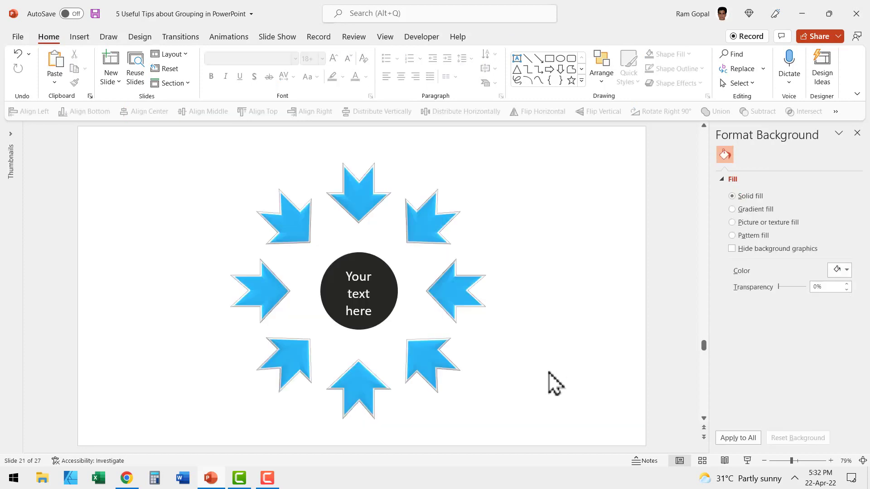
{"action": "left_click_drag", "start_coordinate": [528, 439], "coordinate": [90, 116]}
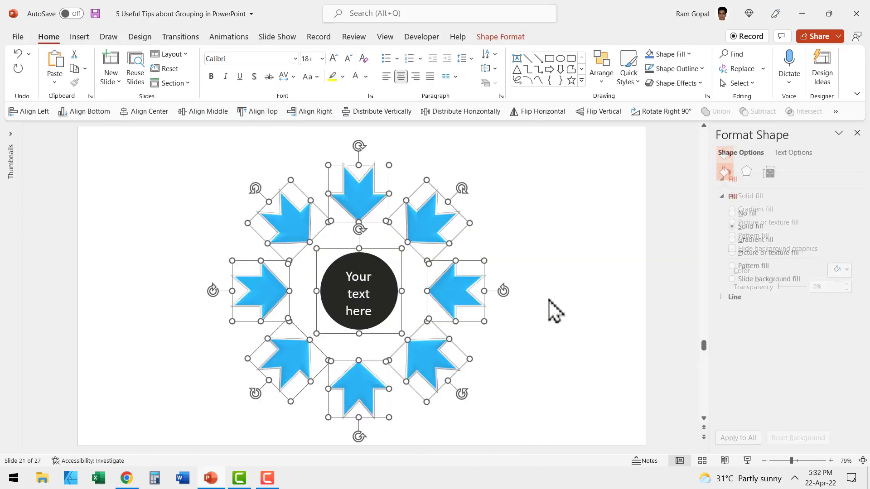
{"action": "key", "text": "ctrl+g"}
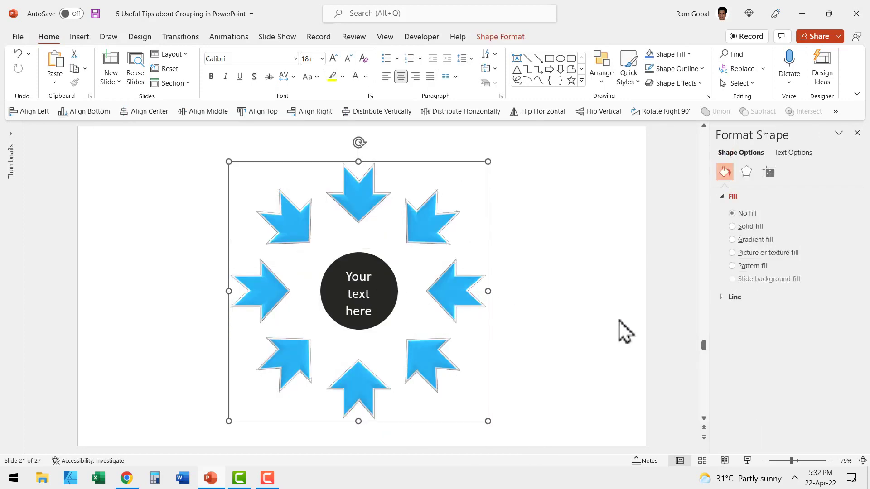
{"action": "left_click", "coordinate": [748, 173]}
{"action": "left_click", "coordinate": [770, 363]}
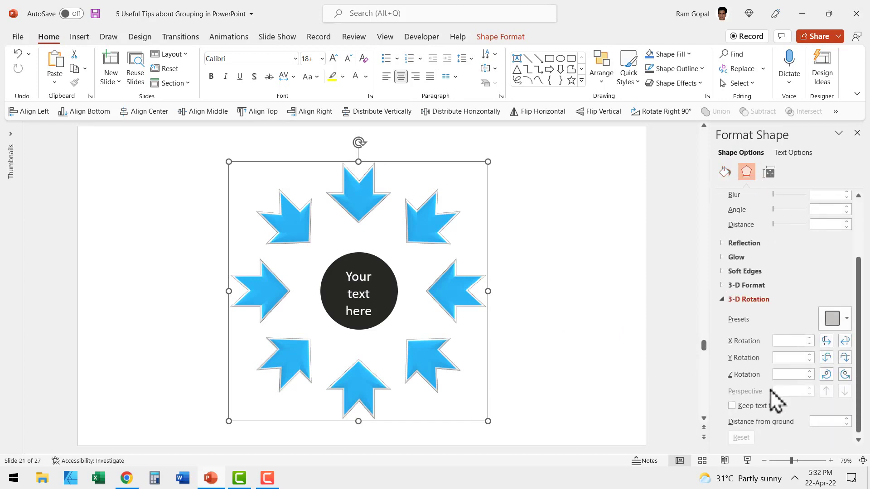
{"action": "left_click", "coordinate": [834, 325]}
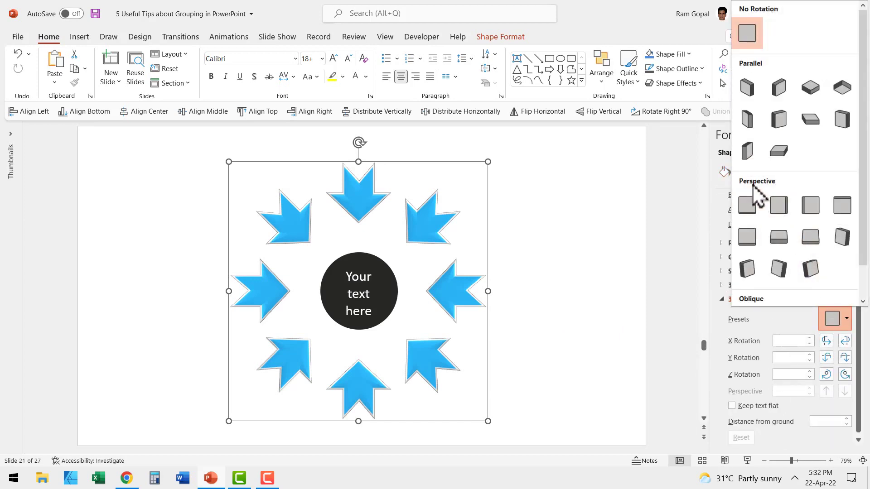
{"action": "left_click", "coordinate": [807, 239]}
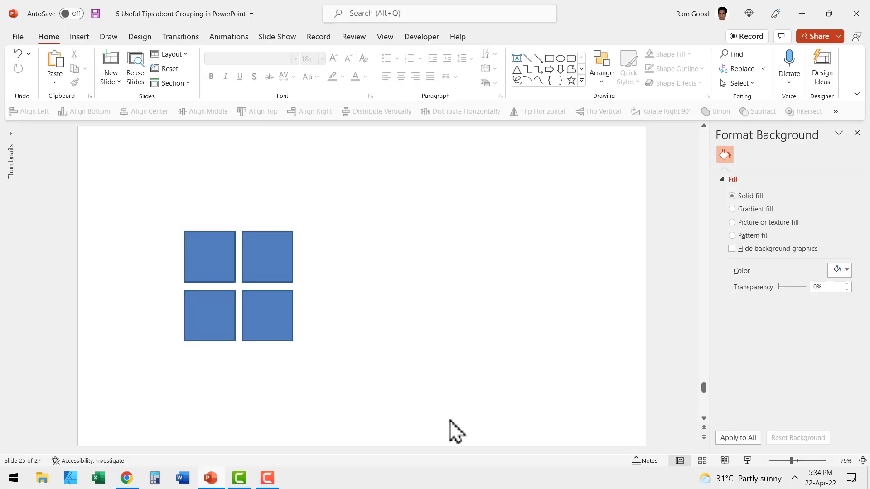
Step: Ungroup the four blue squares on slide 25 into separate shapes with Ctrl+Shift+G
{"action": "right_click", "coordinate": [261, 313]}
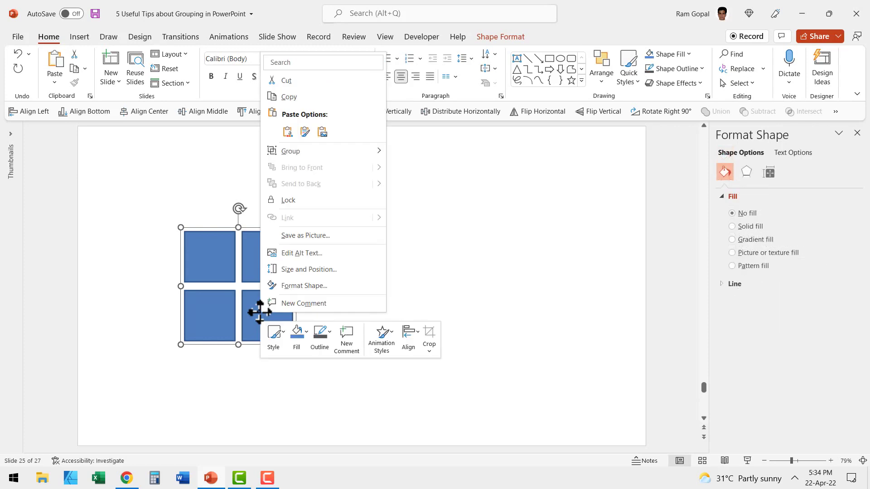
{"action": "mouse_move", "coordinate": [358, 153]}
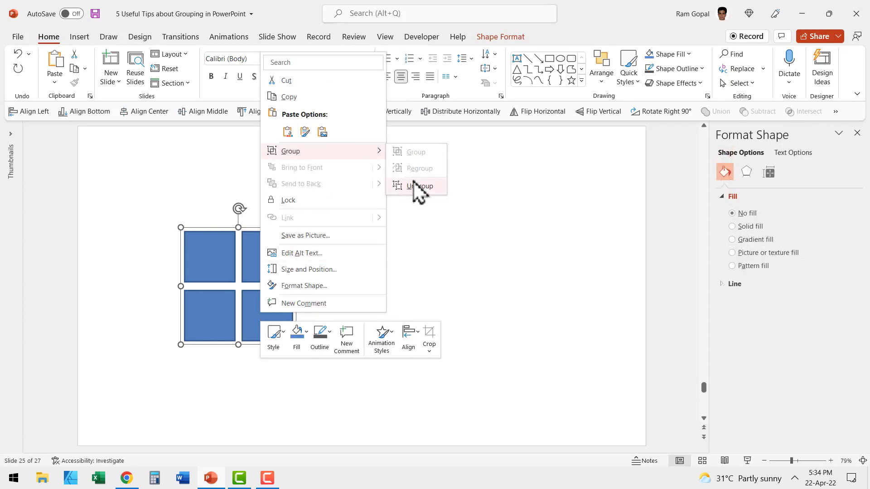
{"action": "left_click", "coordinate": [482, 281]}
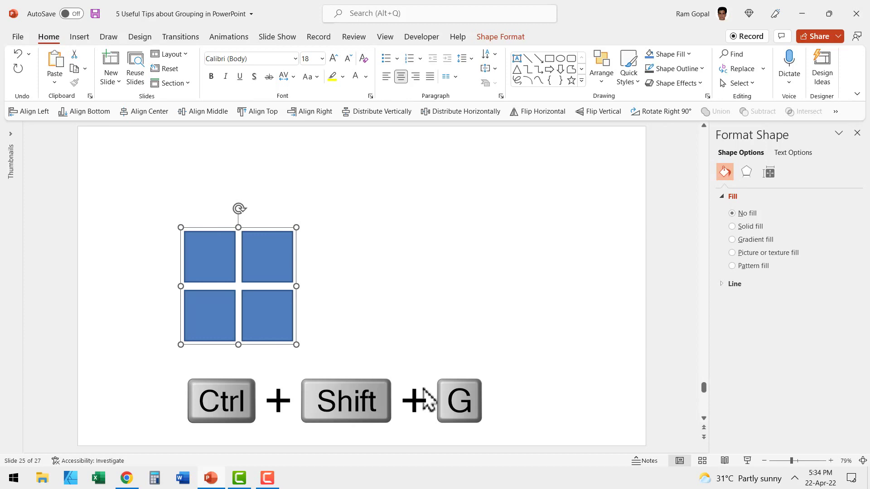
{"action": "key", "text": "ctrl+shift+g"}
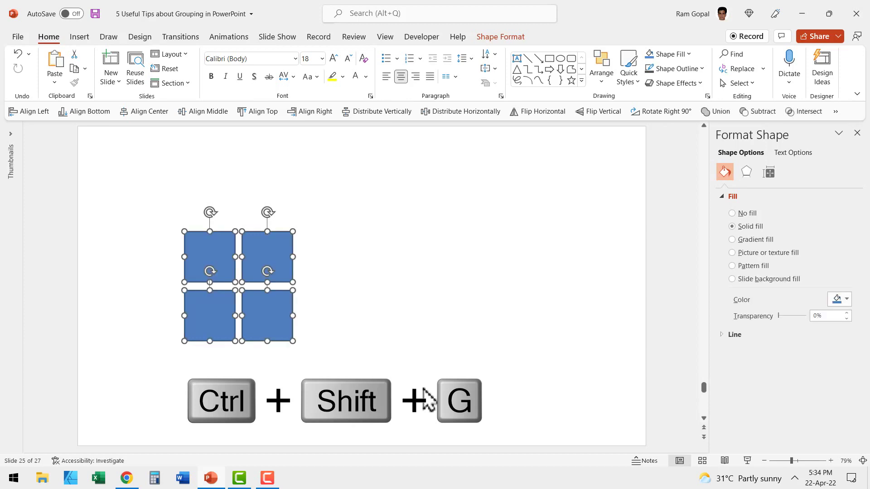
Step: Show the Animation Pane and move to slide 26 with its four motion-path rectangles
{"action": "left_click", "coordinate": [232, 38]}
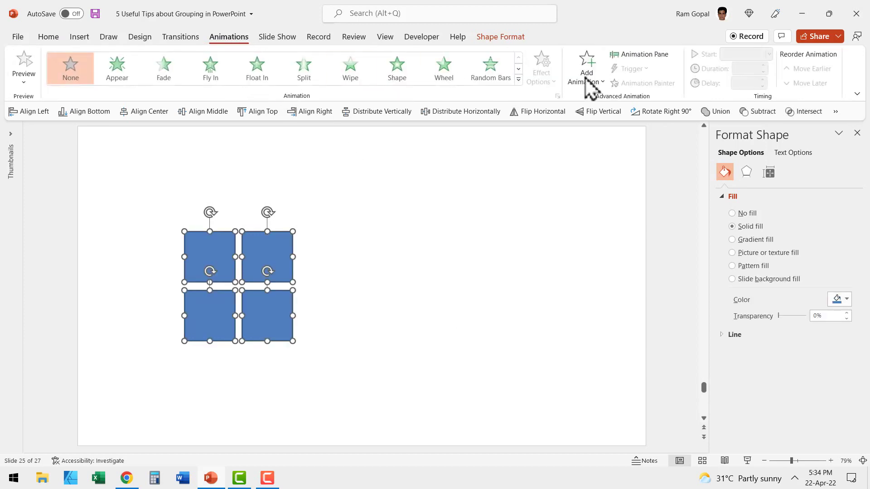
{"action": "left_click", "coordinate": [644, 55]}
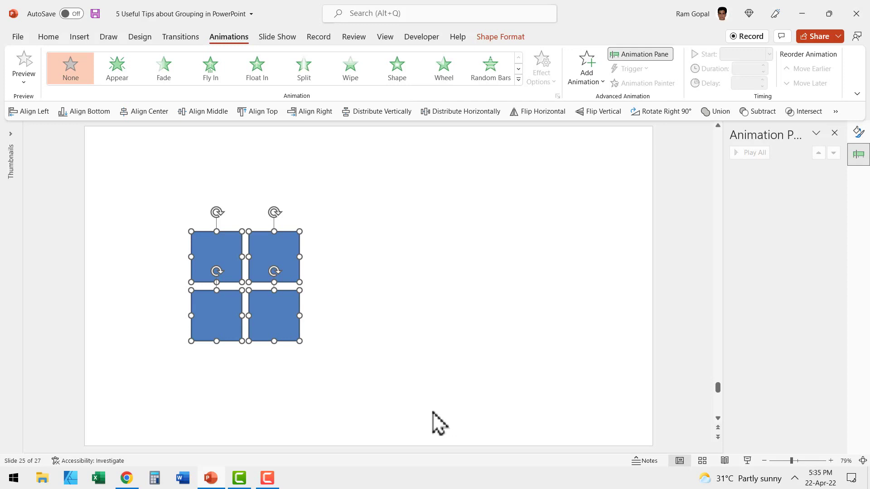
{"action": "scroll", "coordinate": [432, 412], "scroll_direction": "down", "scroll_amount": 1}
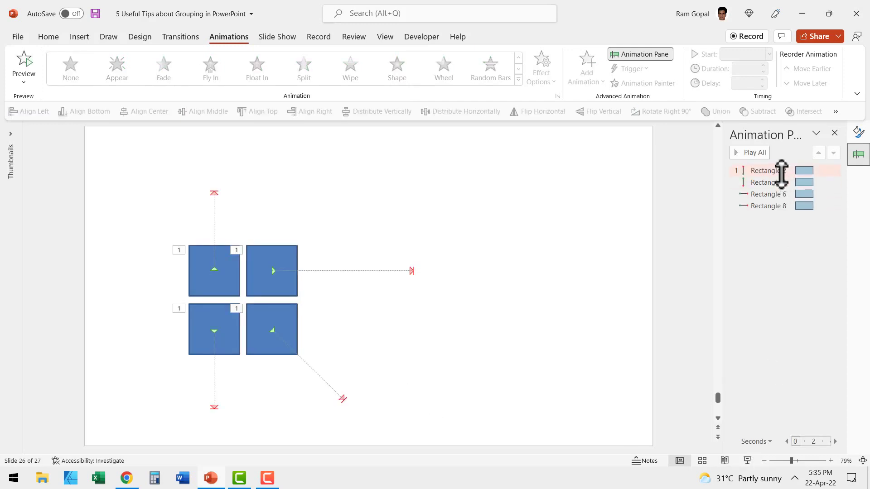
Step: Preview the slide show, then group the four rectangles, which clears their animations
{"action": "left_click", "coordinate": [745, 461]}
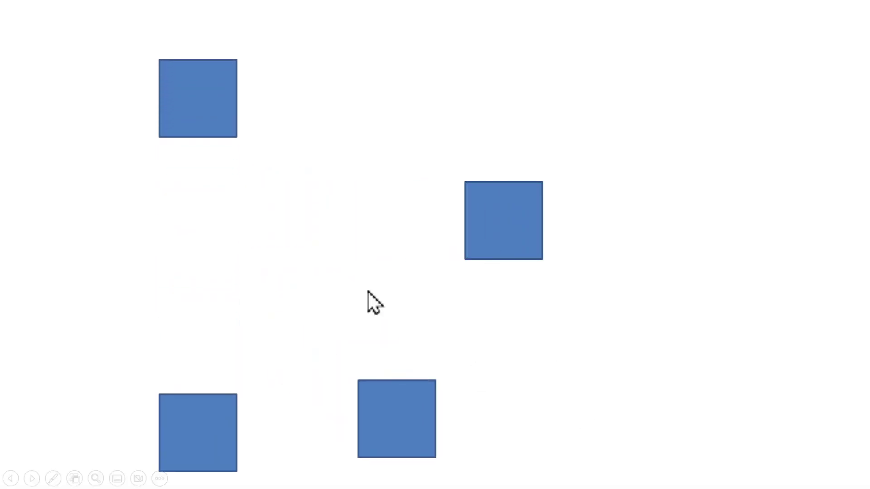
{"action": "key", "text": "Escape"}
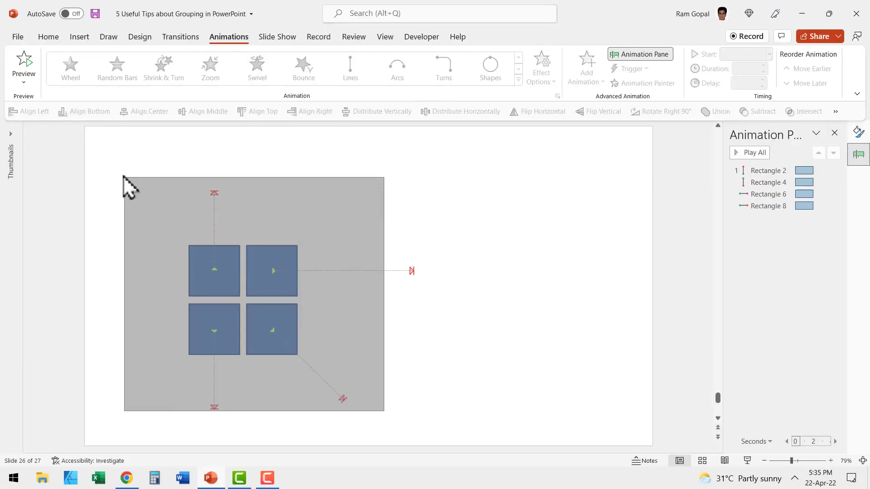
{"action": "key", "text": "ctrl+g"}
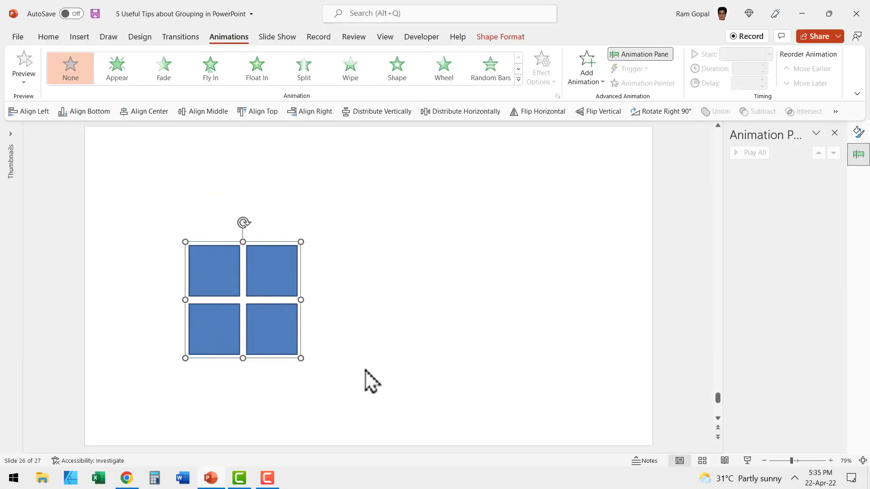